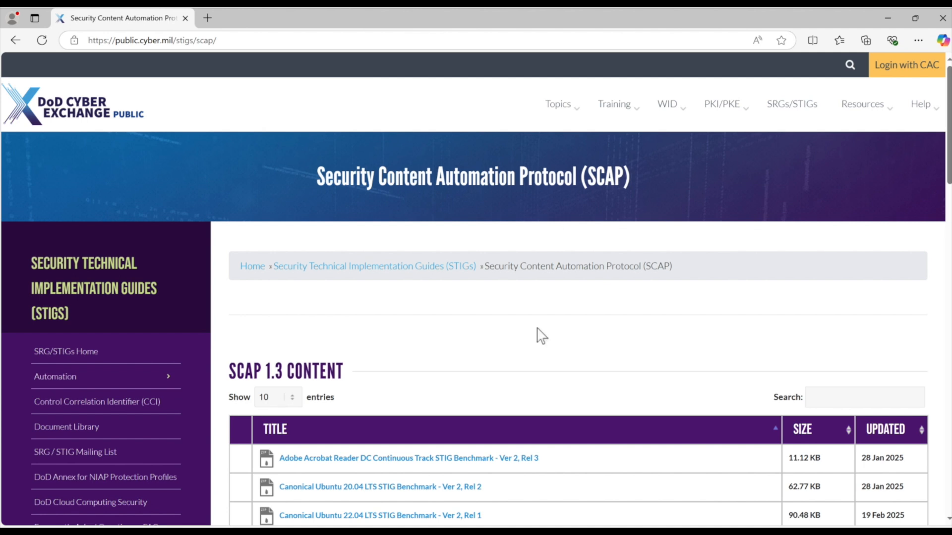
Step: Browse the SCAP Tools downloads on public.cyber.mil/stigs/scap and locate the SCC 5.10.1 Windows package
click(223, 41)
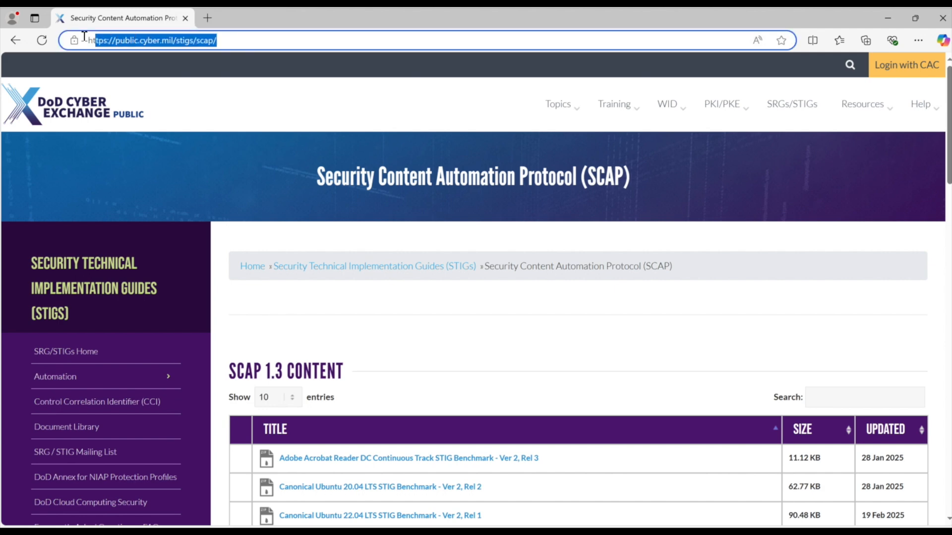
scroll(398, 326, down, 8)
scroll(398, 326, down, 12)
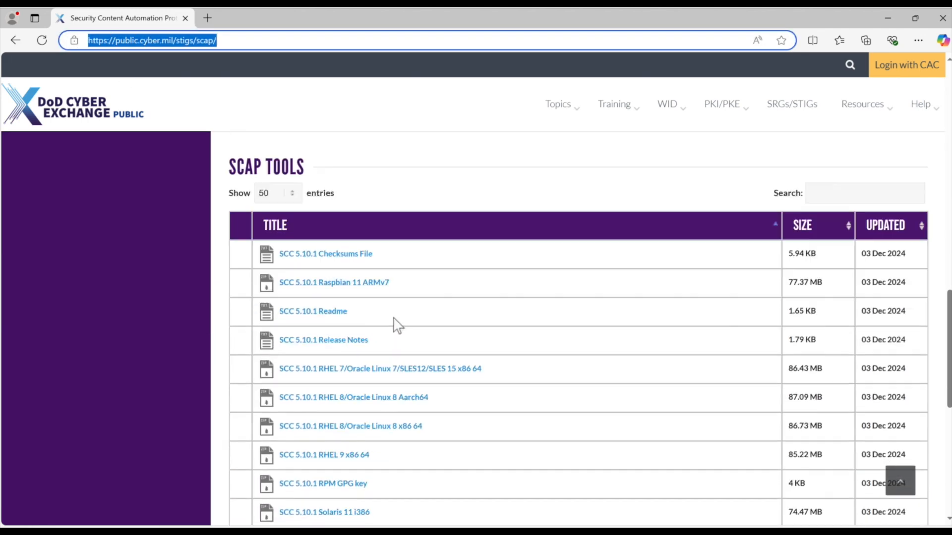
scroll(396, 323, up, 3)
scroll(462, 295, up, 1)
scroll(504, 430, down, 6)
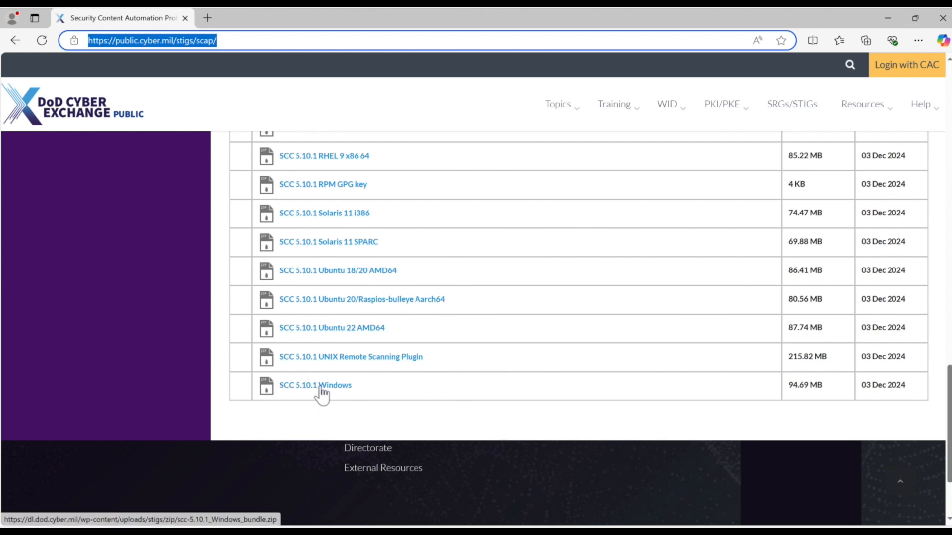
scroll(329, 251, up, 15)
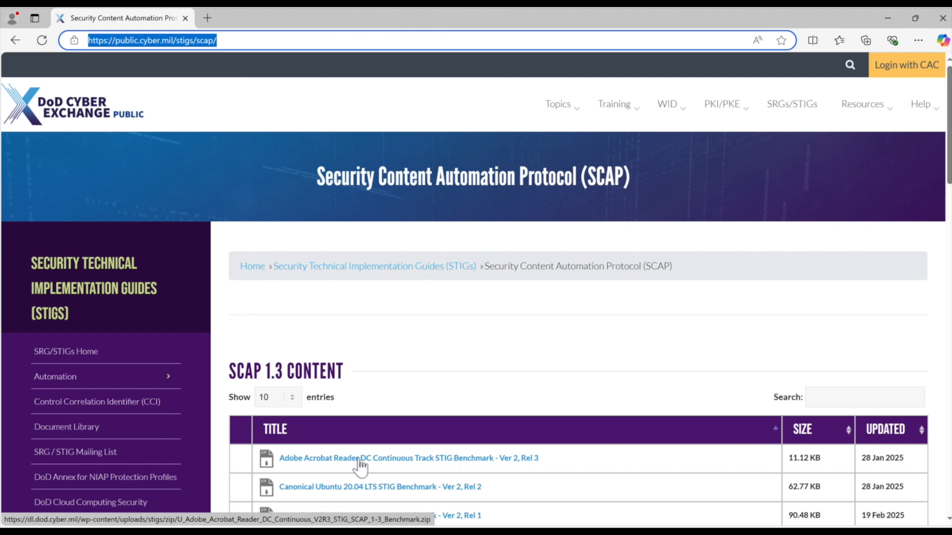
Step: Show 100 entries in the SCAP 1.3 Content table and look through the available STIG benchmarks
scroll(360, 466, down, 5)
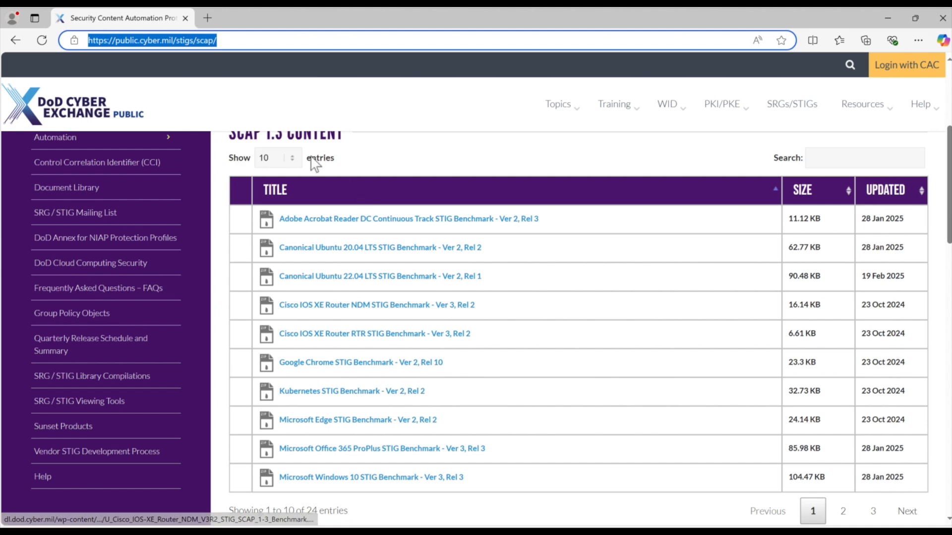
click(292, 159)
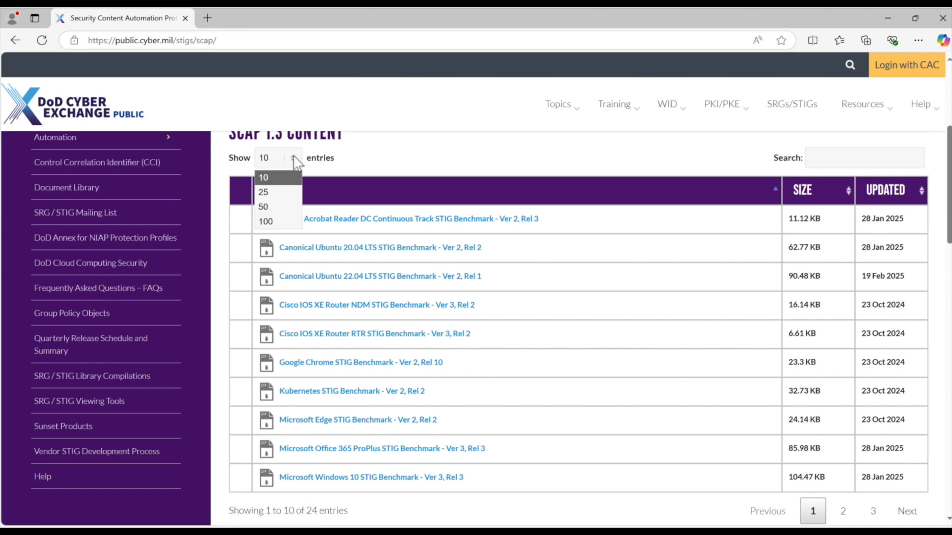
click(267, 221)
scroll(425, 366, down, 5)
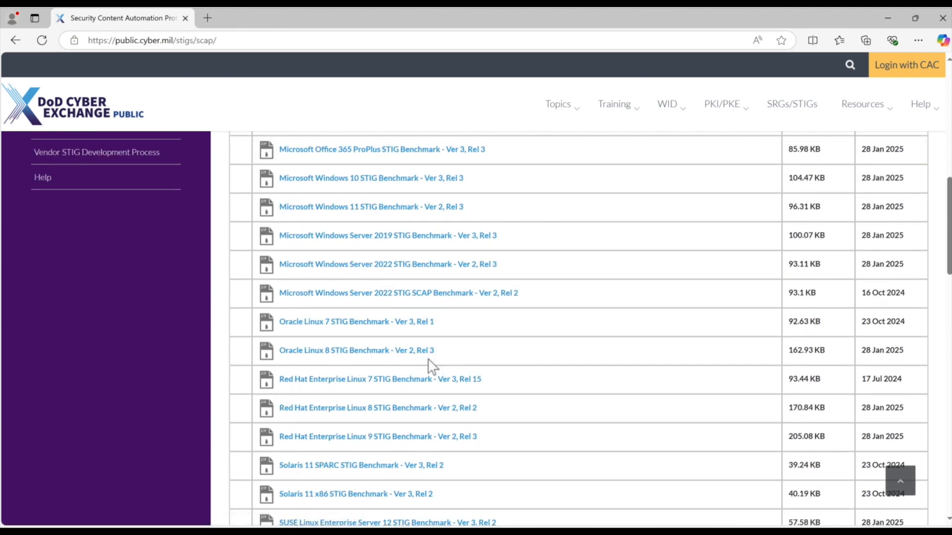
scroll(428, 367, down, 3)
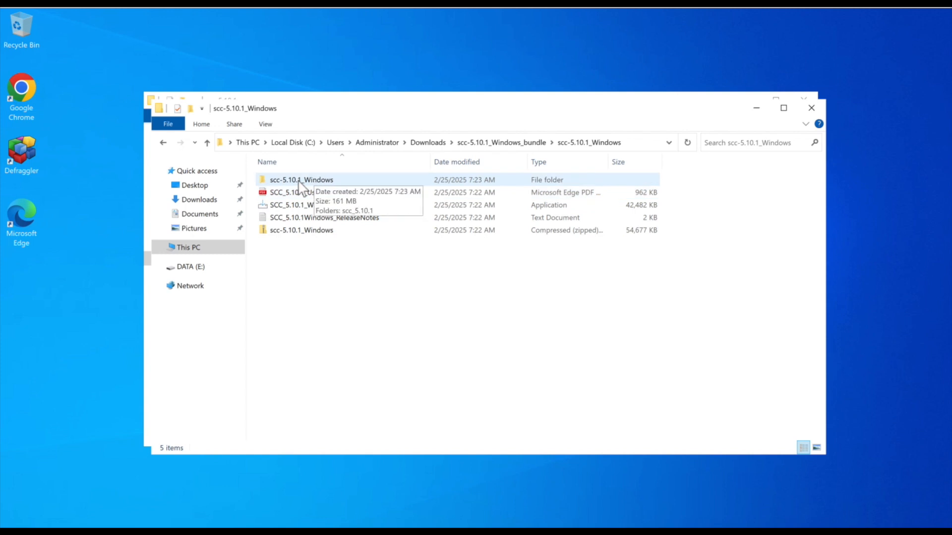
Step: In File Explorer, go into the extracted scc_5.10.1 folder and run the scc application as administrator
double_click(320, 185)
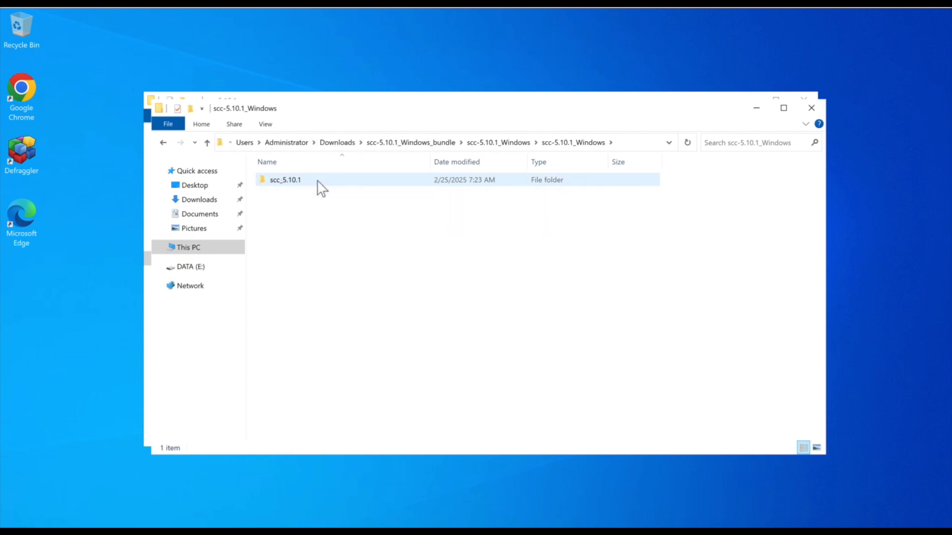
double_click(318, 182)
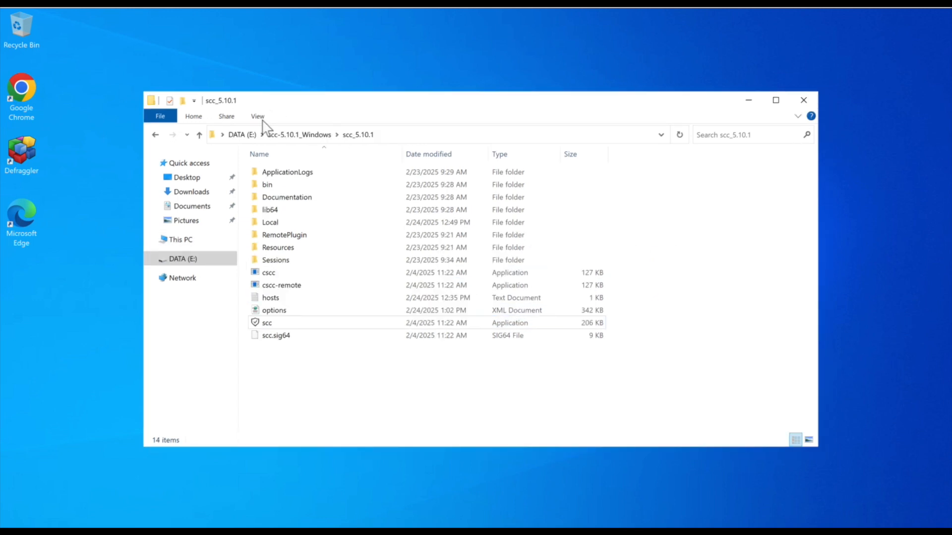
click(267, 324)
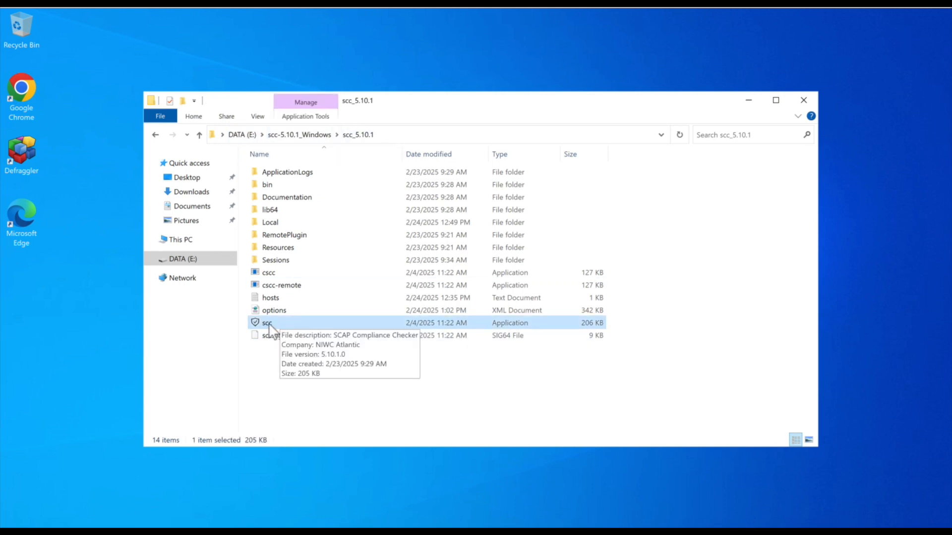
right_click(270, 326)
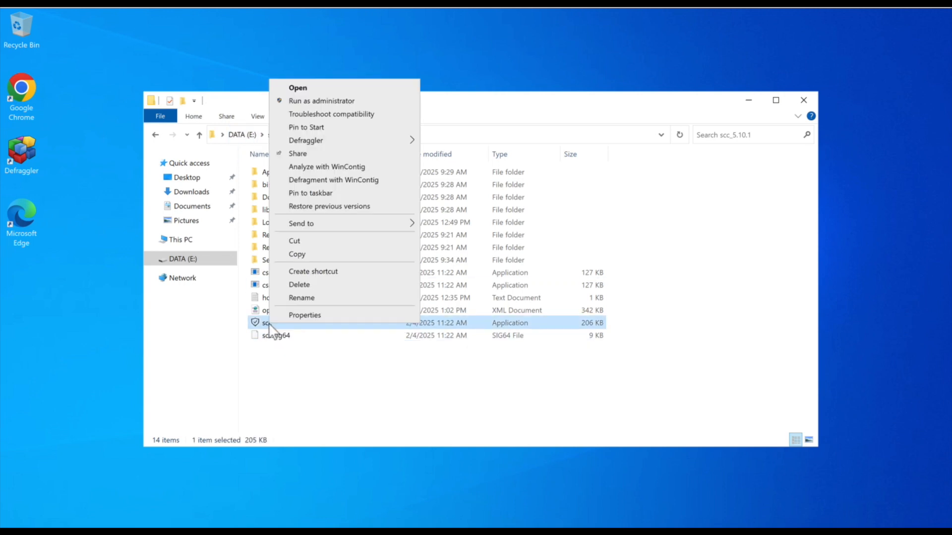
click(351, 101)
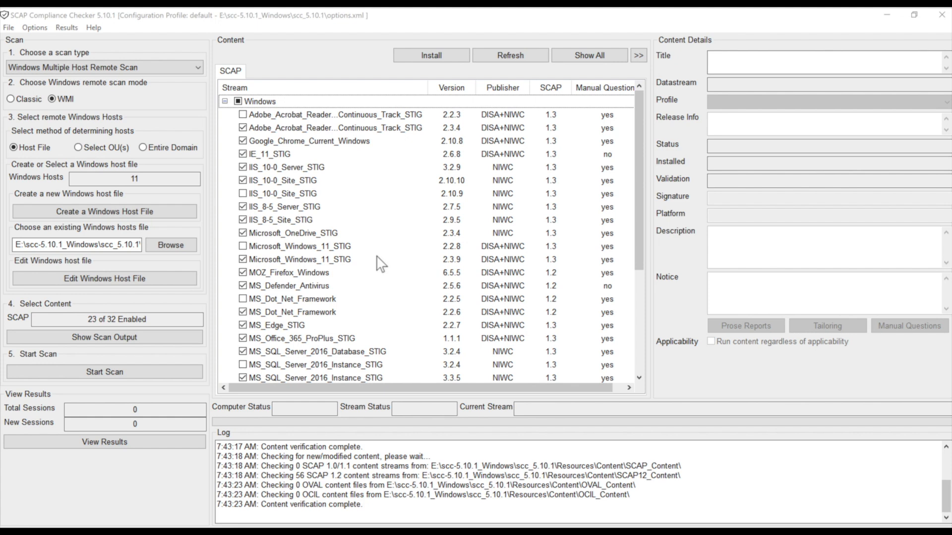
Step: Check the enabled SCAP content streams and set up a Windows Multiple Host Remote Scan in WMI mode
scroll(381, 264, down, 4)
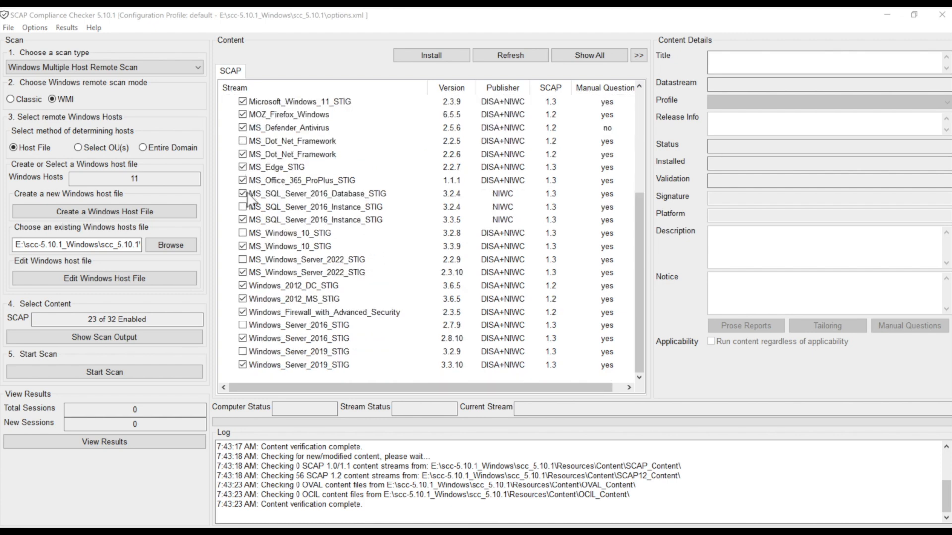
scroll(305, 275, up, 4)
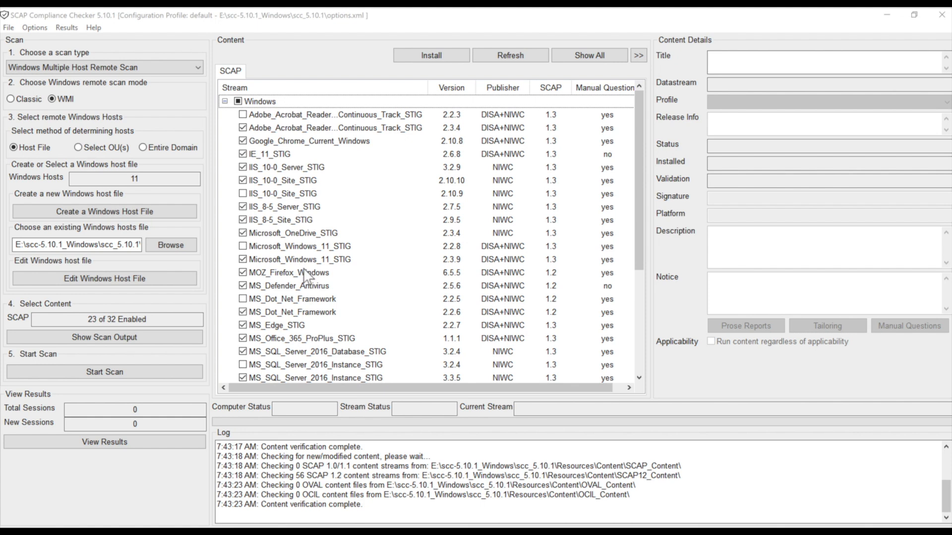
click(196, 67)
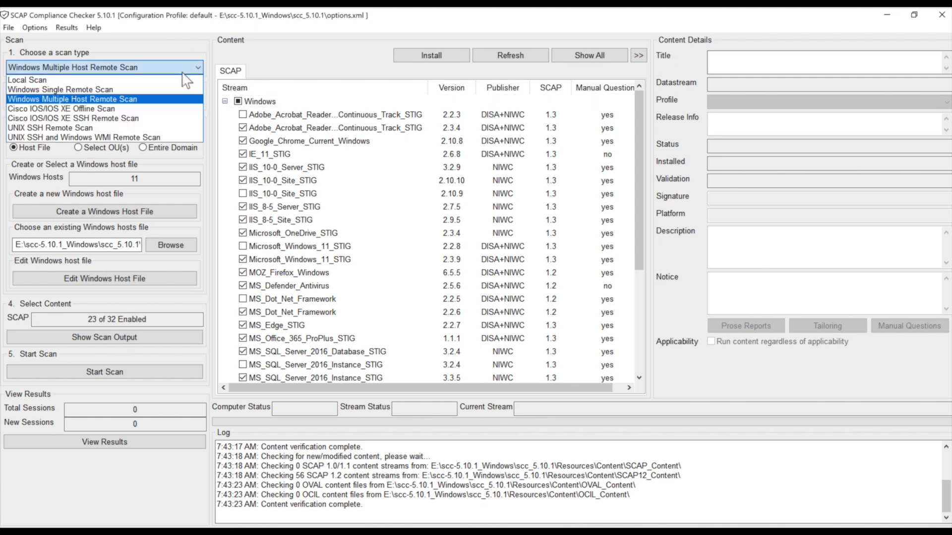
click(136, 102)
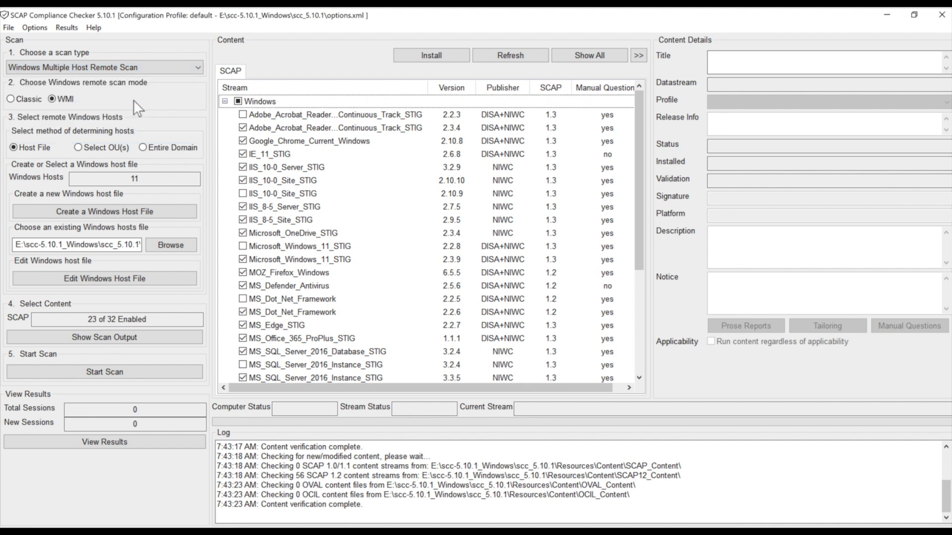
click(14, 99)
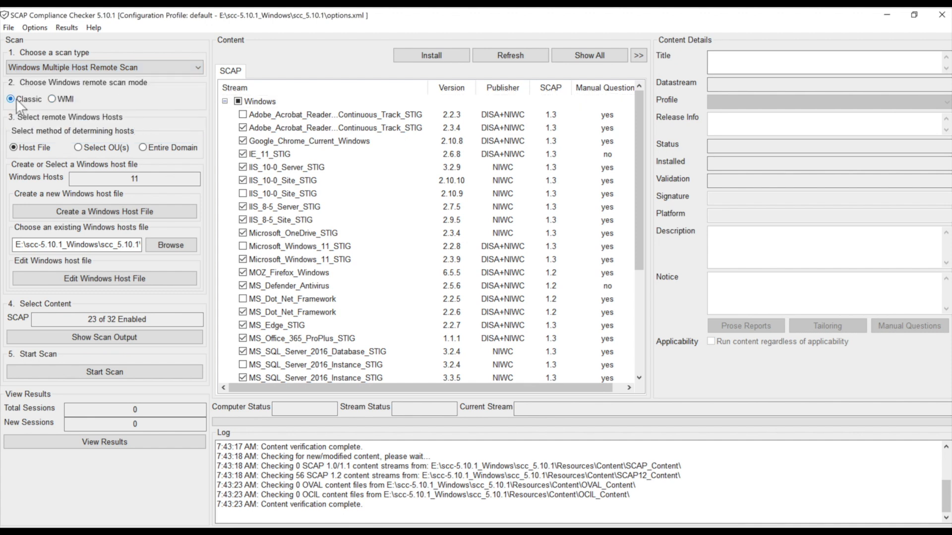
click(52, 99)
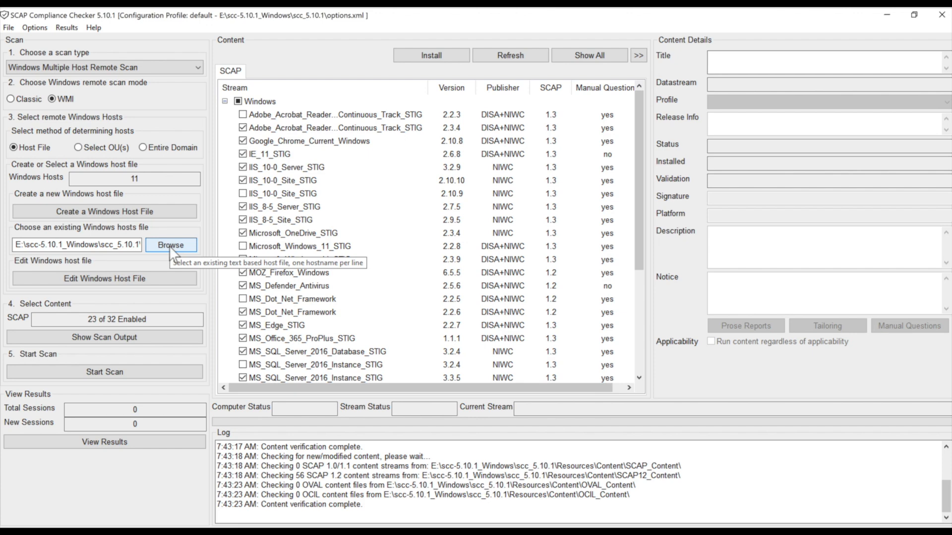
Step: Open the Windows host file, review the IP addresses listed under Servers and Workstations, and save the file
click(118, 279)
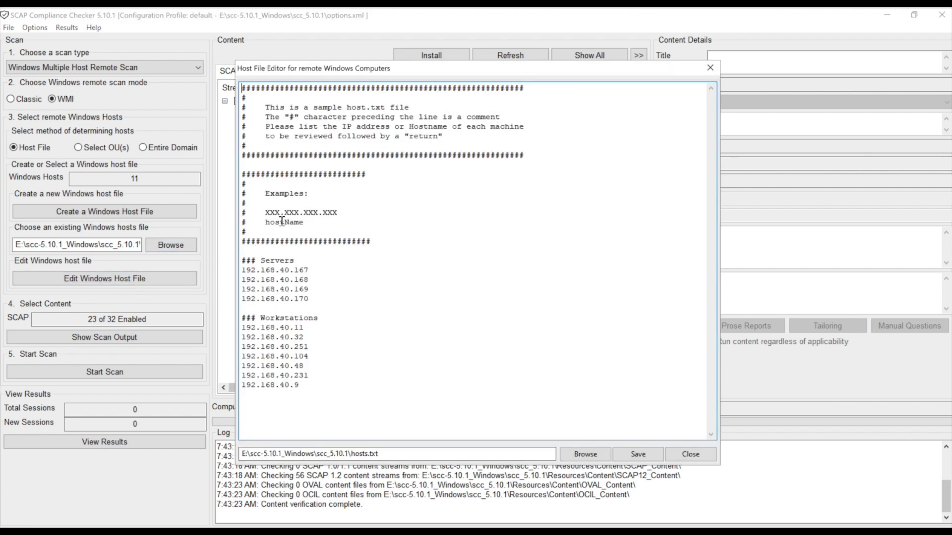
click(246, 213)
drag(295, 261, 242, 261)
drag(310, 299, 243, 271)
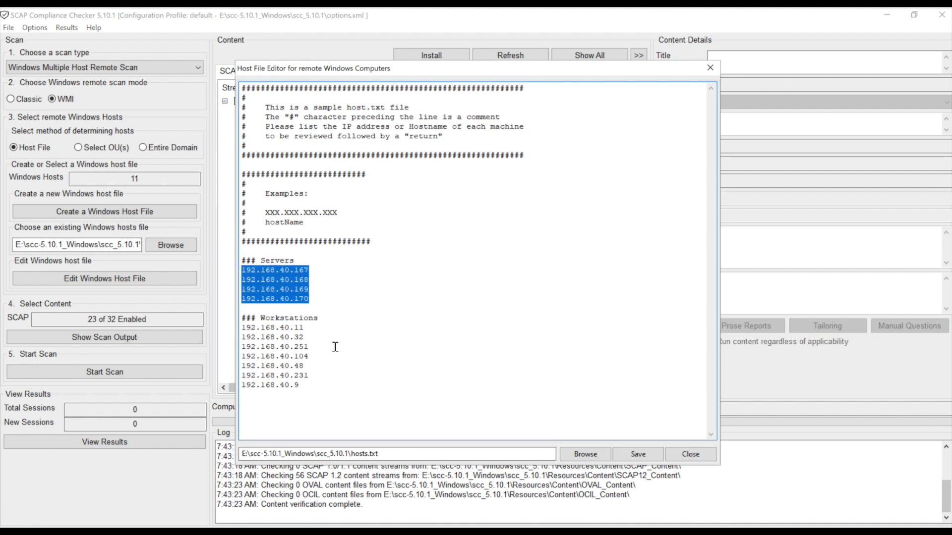
drag(301, 386, 242, 328)
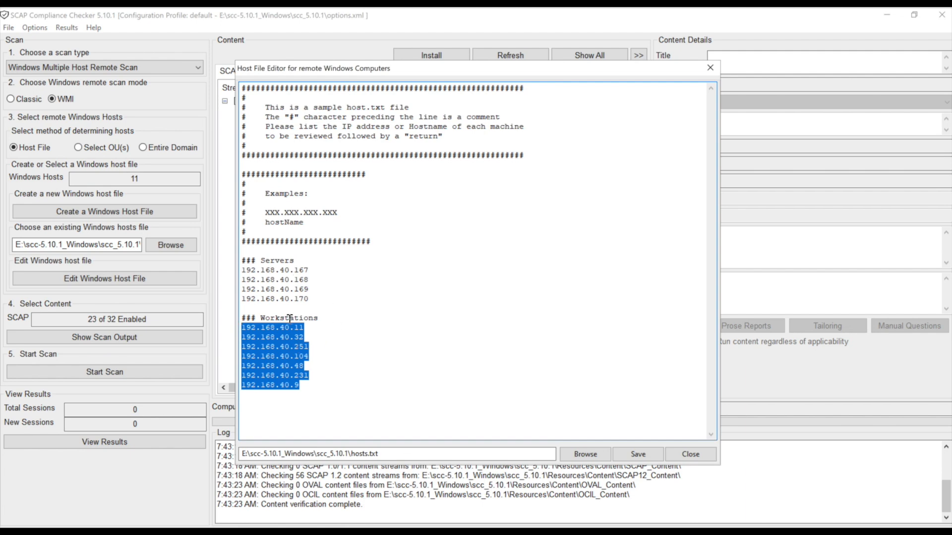
click(537, 374)
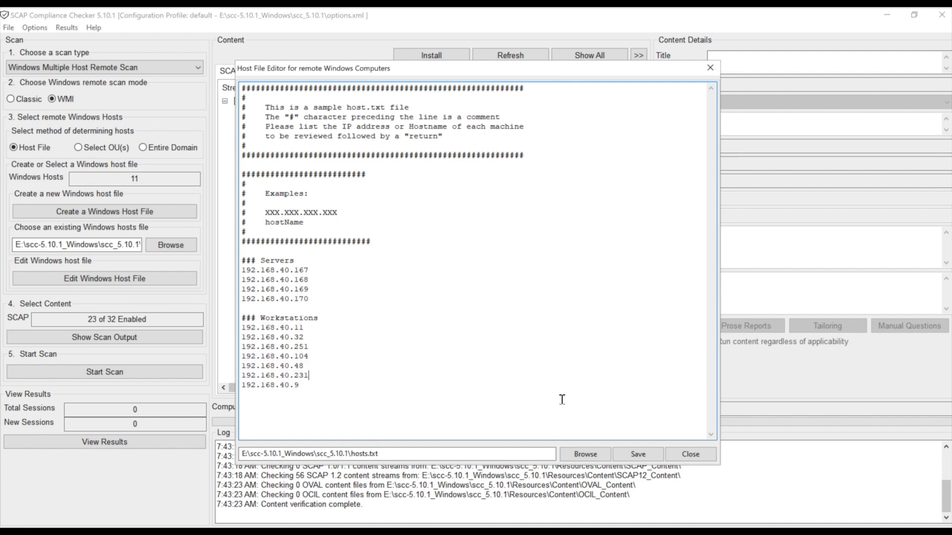
click(638, 454)
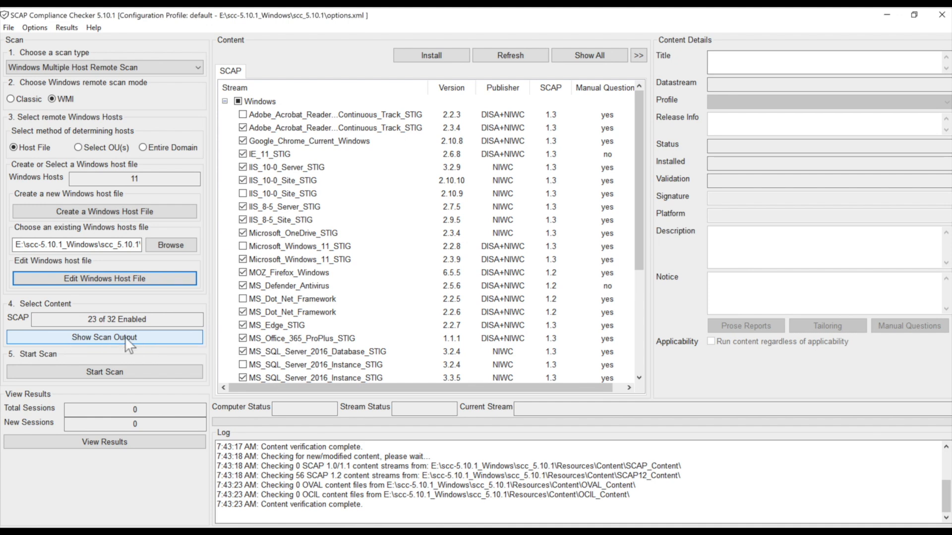
Step: Open the program options and examine the custom output directories for the security configuration and the scan results
click(181, 339)
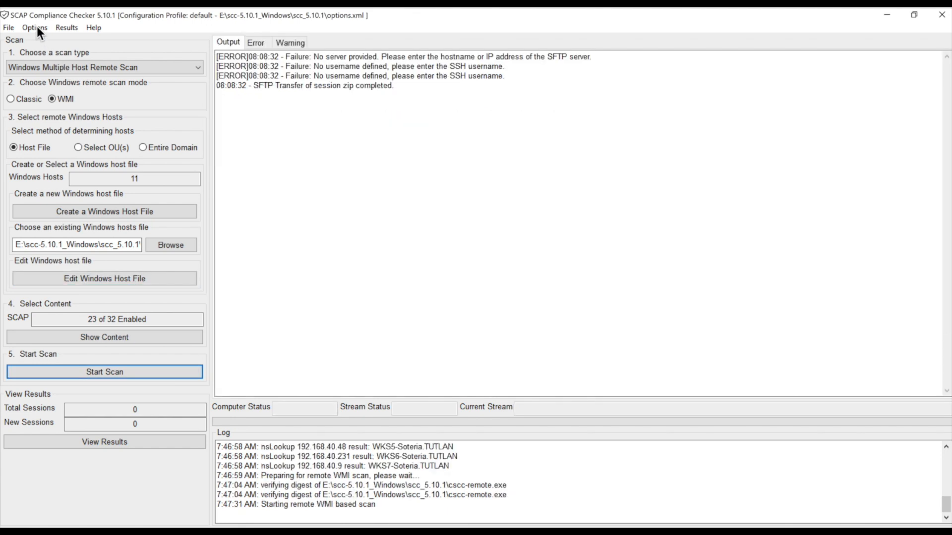
click(34, 28)
click(75, 46)
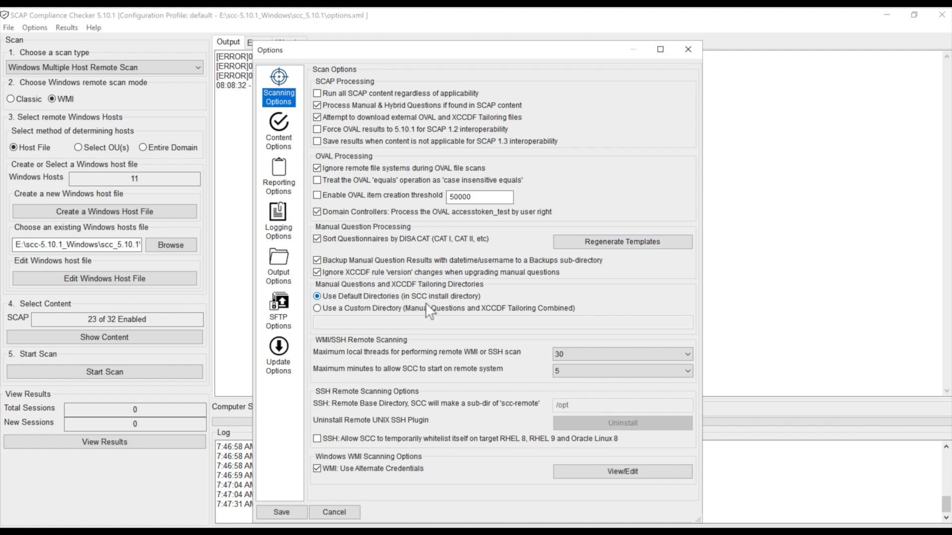
click(279, 260)
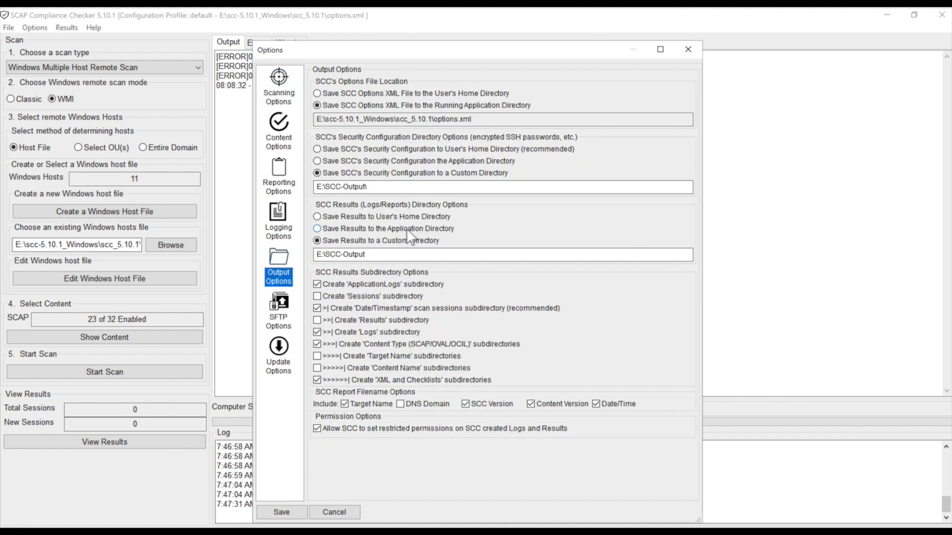
drag(377, 188, 305, 188)
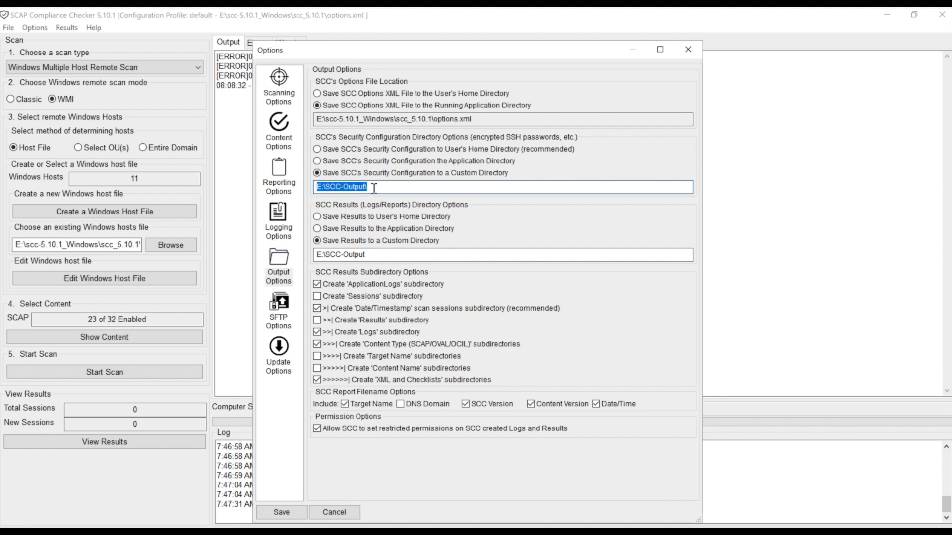
click(390, 188)
drag(367, 255, 301, 254)
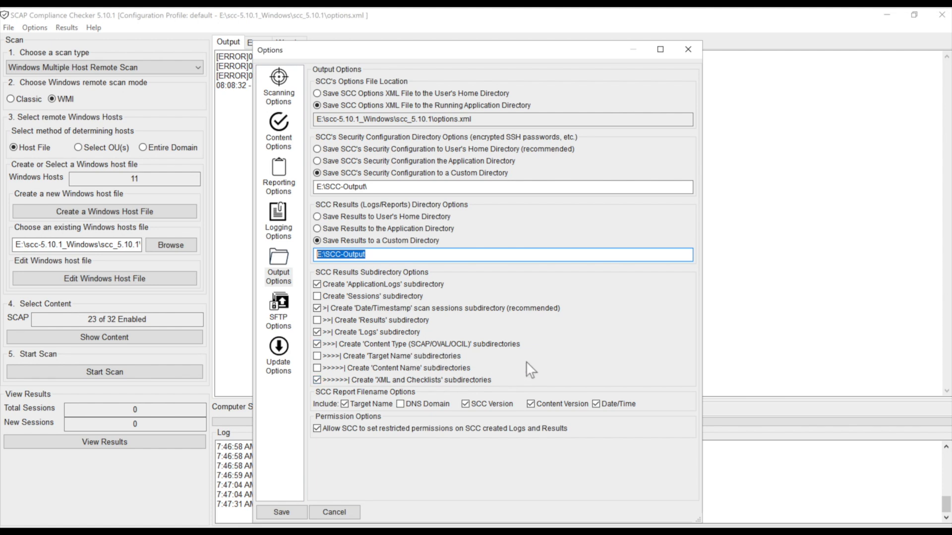
Step: Open the alternate WMI credentials from the scanning options, enter the master password, and review the saved workstation host entries
click(279, 141)
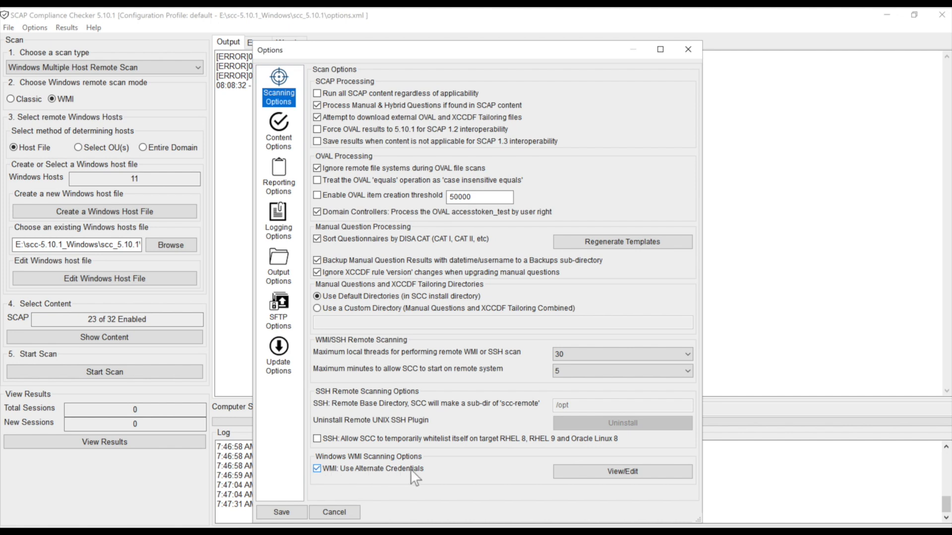
click(624, 472)
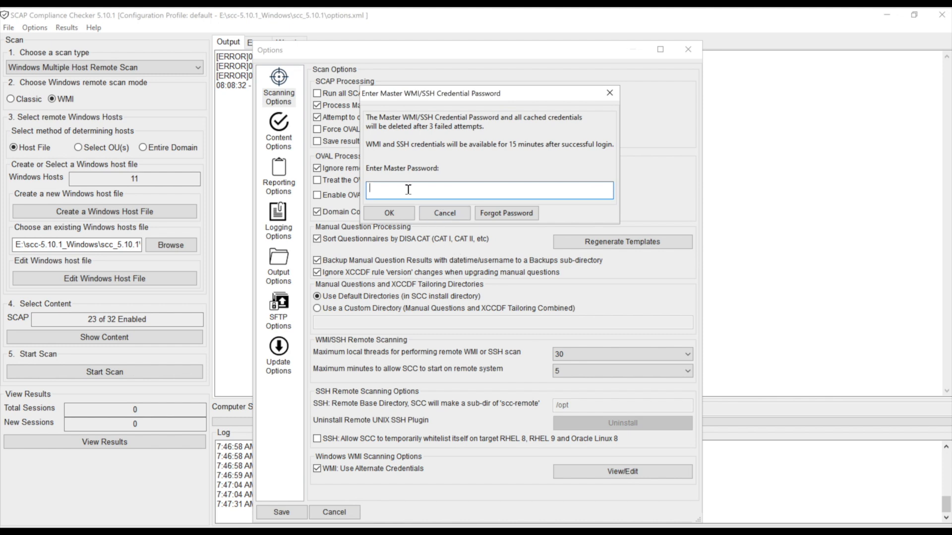
text(****************)
key(Return)
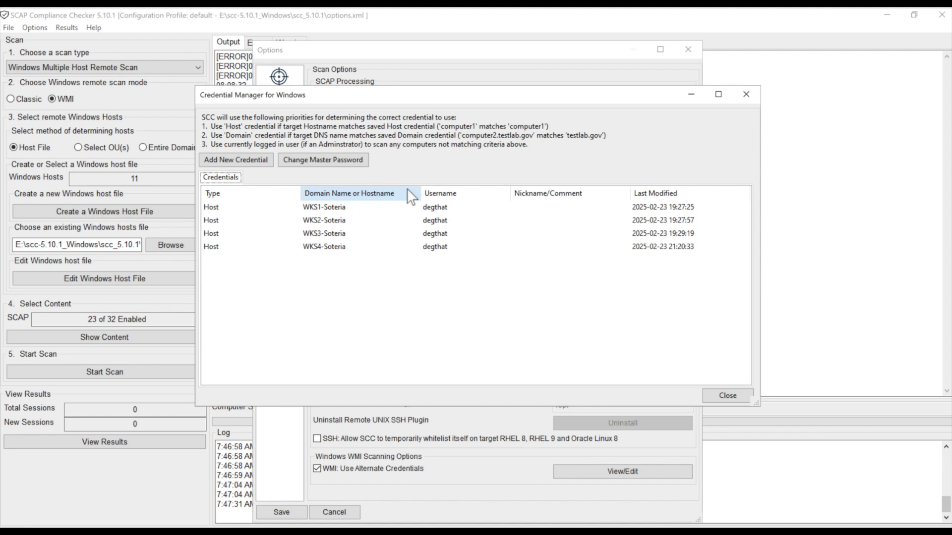
click(329, 221)
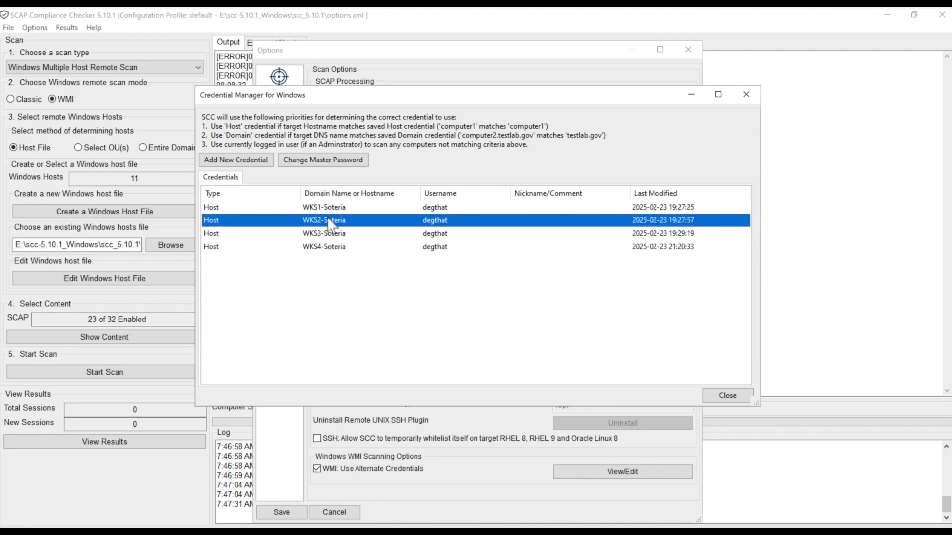
click(328, 232)
click(332, 246)
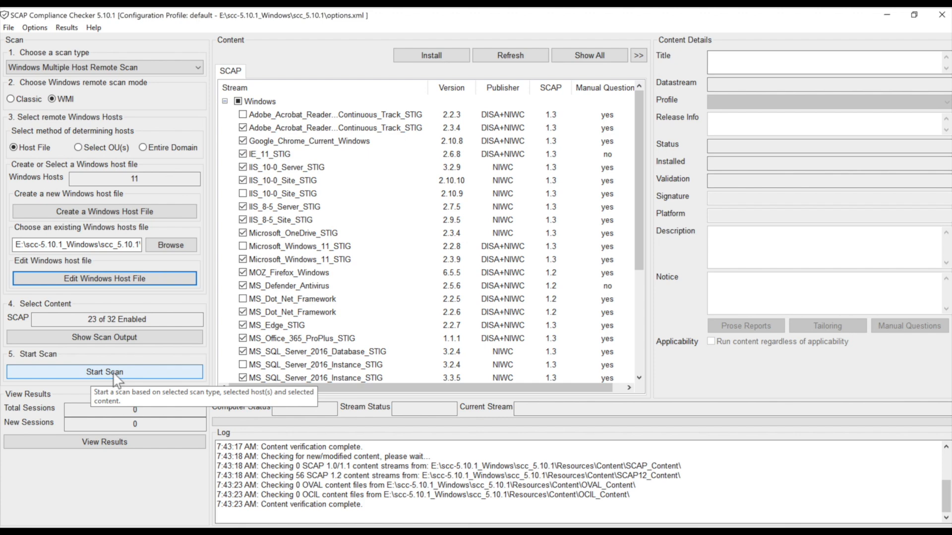
Step: Run the remote scan without answering the manual questions, authorize it with the master WMI/SSH credential password, and close the scan status once finished
click(117, 380)
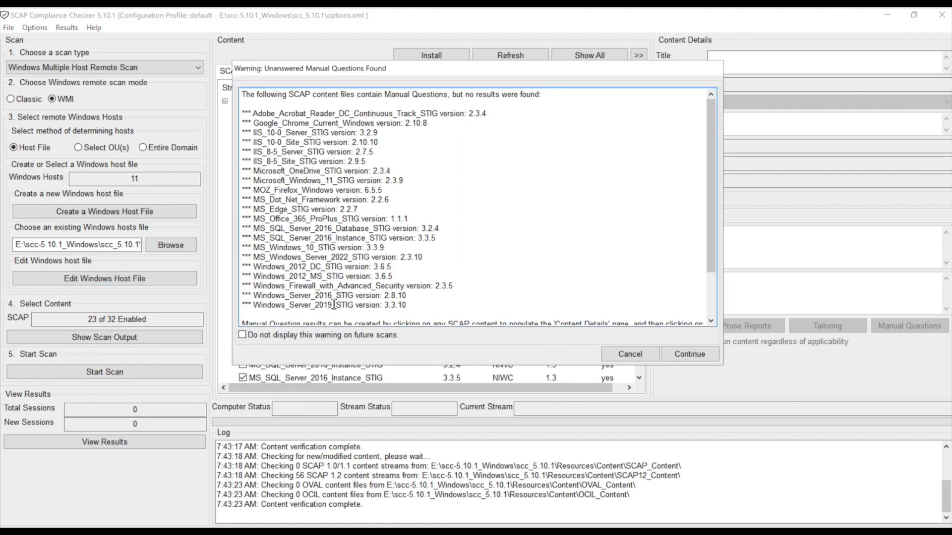
click(689, 355)
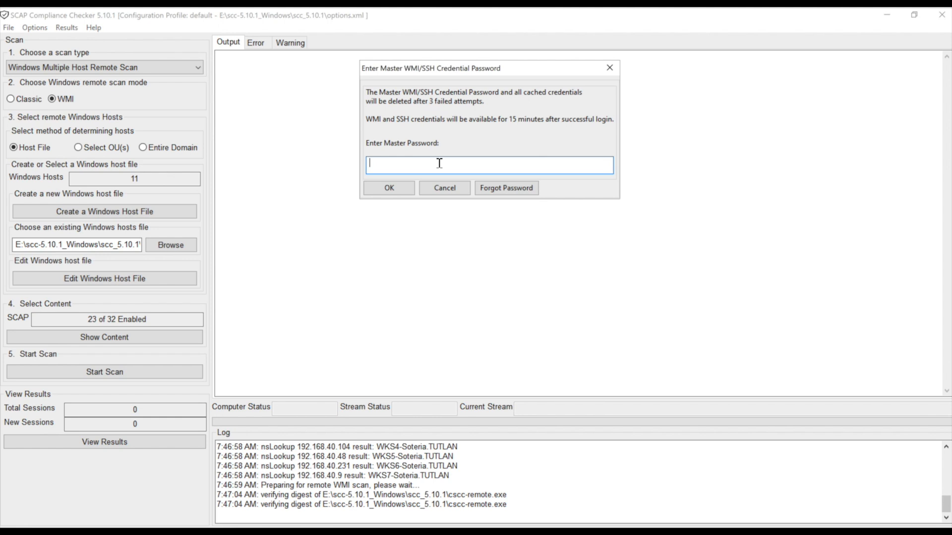
text(••••••••••••••••)
key(Return)
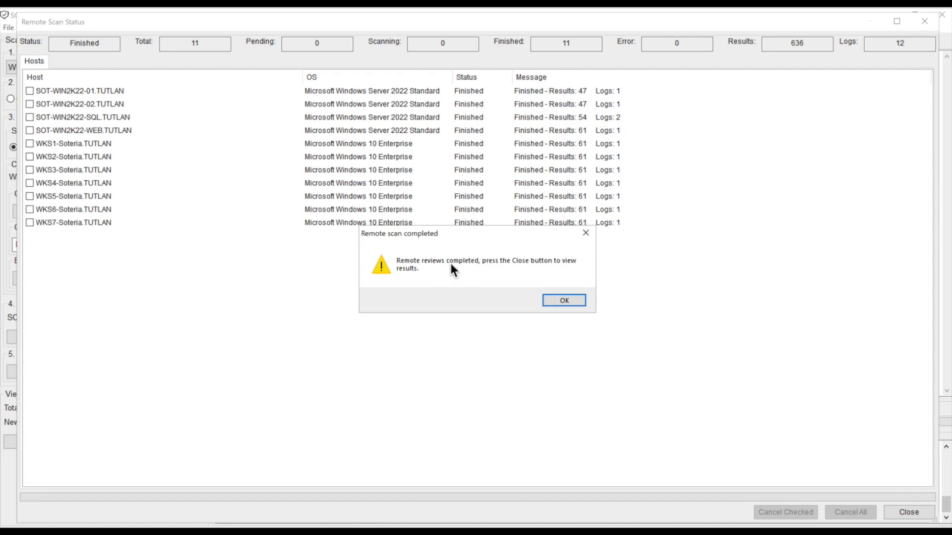
click(566, 301)
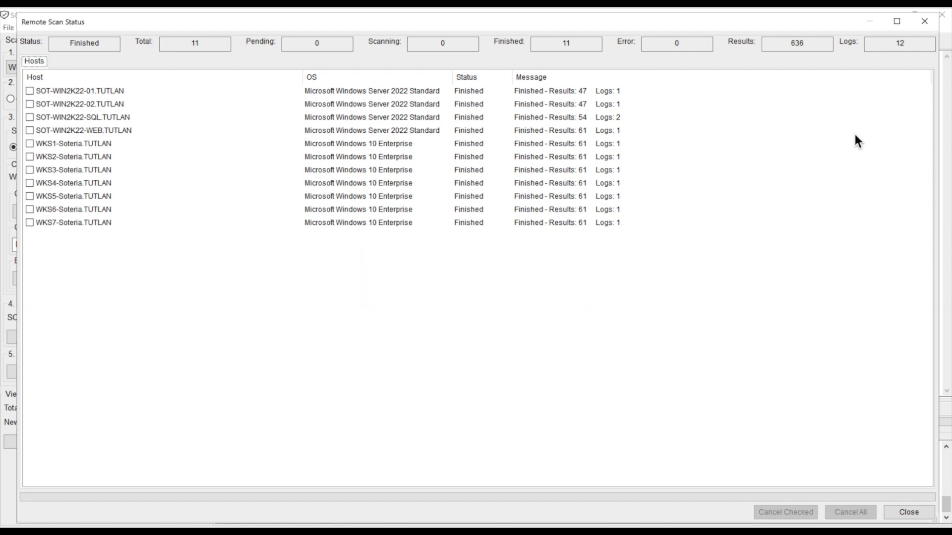
click(895, 512)
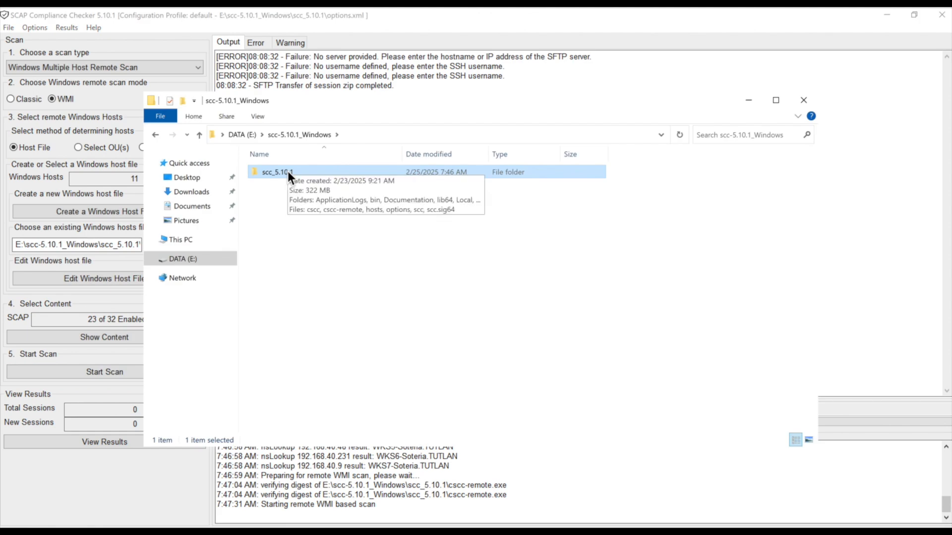
Step: In File Explorer, open the SCAP results folder of session 2025-02-25_074657 under E:\SCC-Output\Sessions
click(242, 134)
double_click(280, 249)
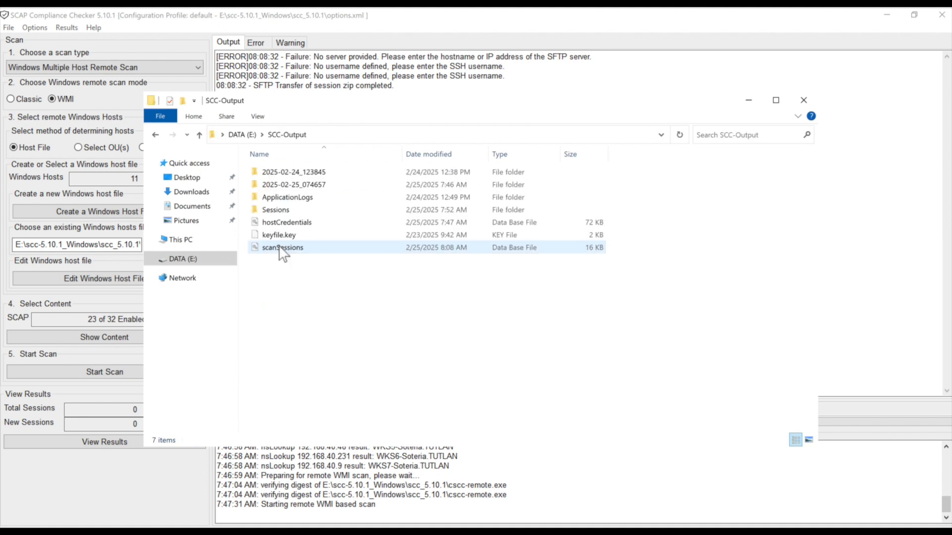
double_click(276, 209)
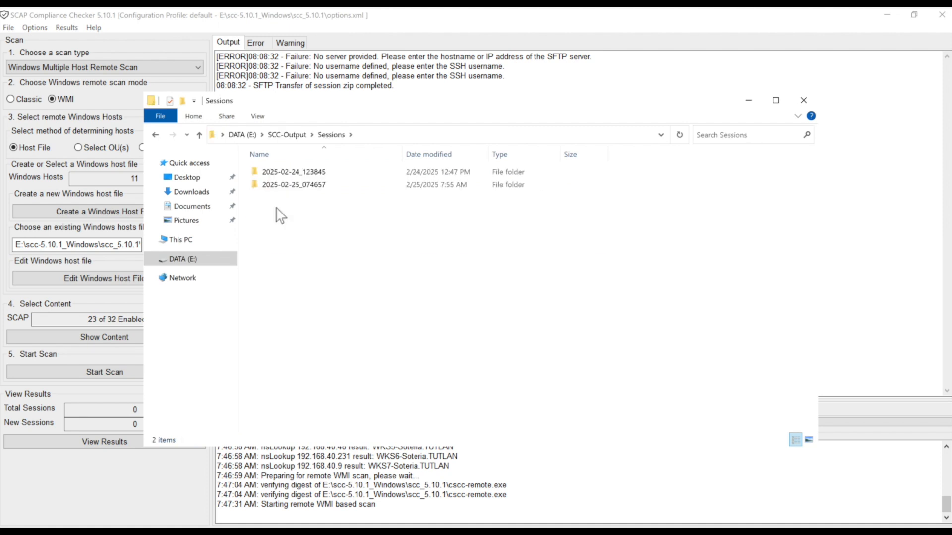
double_click(308, 185)
double_click(272, 184)
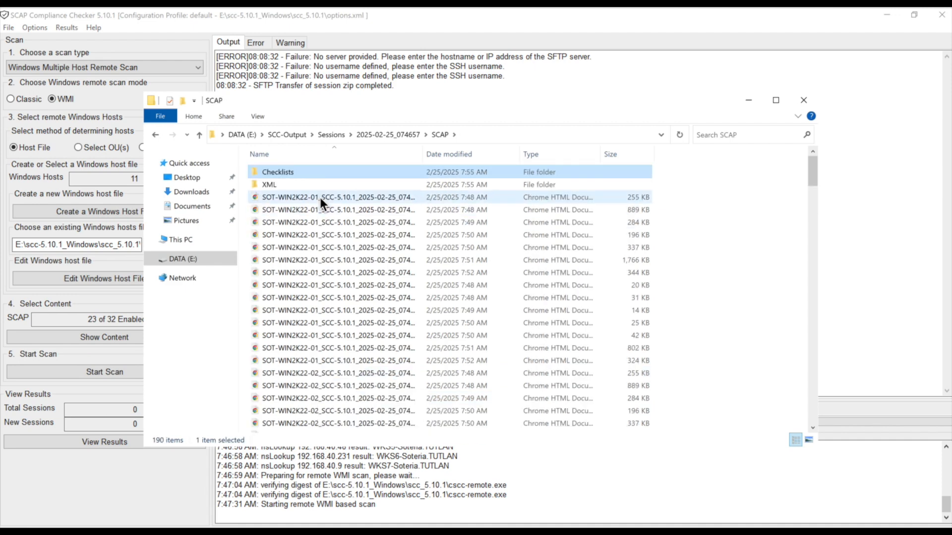
Step: View the Google Chrome All Settings report for SOT-WIN2K22-01, and look through the session's XML result files
double_click(320, 198)
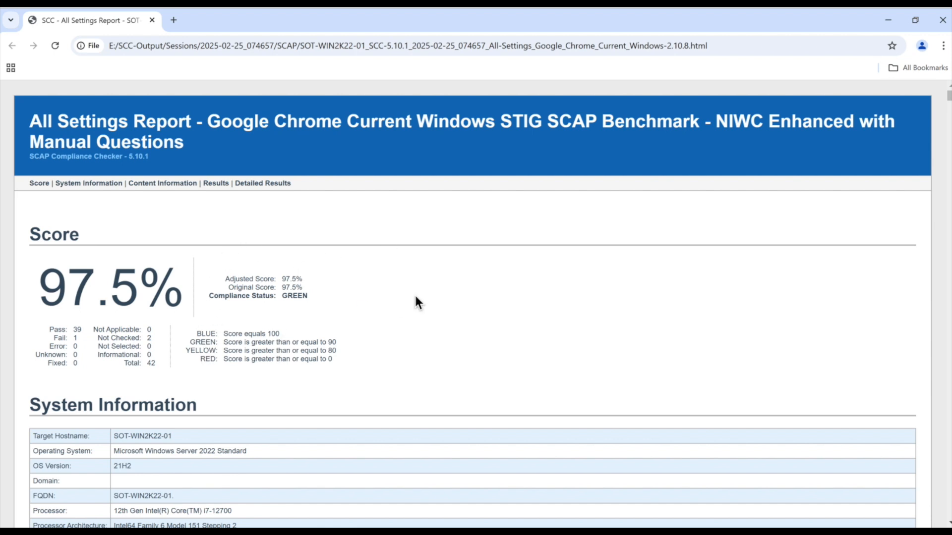
click(935, 27)
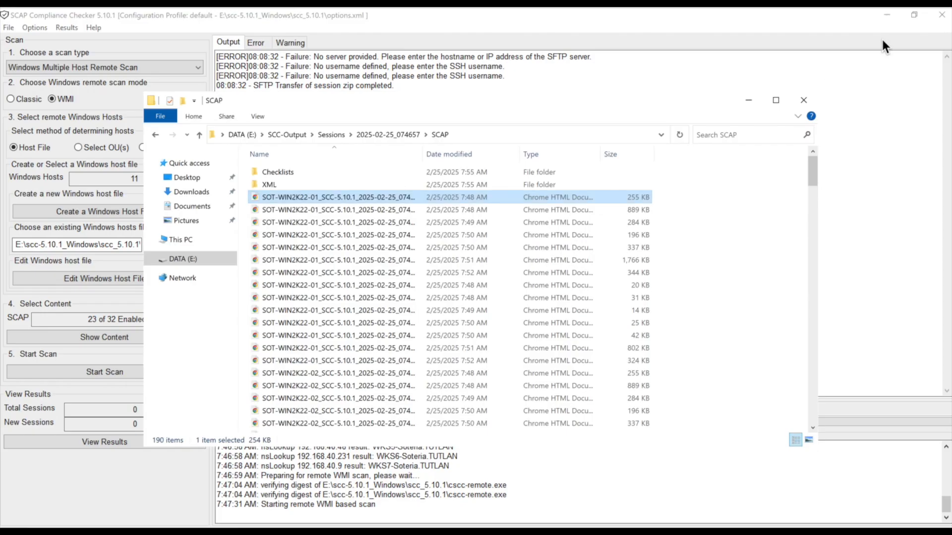
double_click(268, 183)
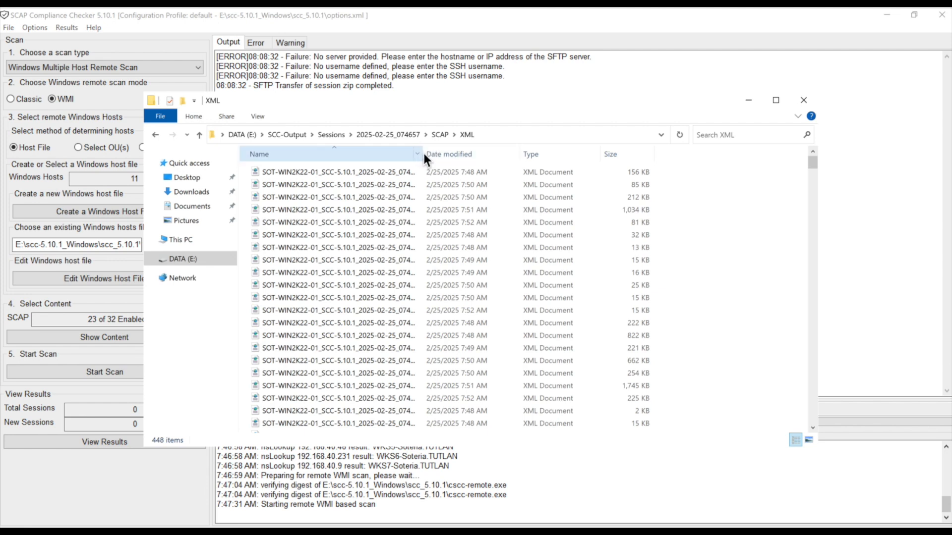
key(alt+Left)
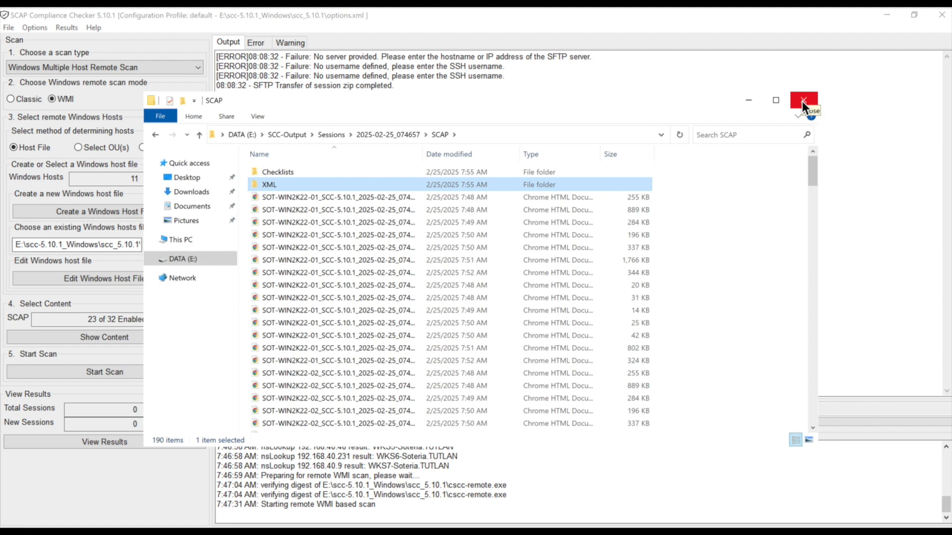